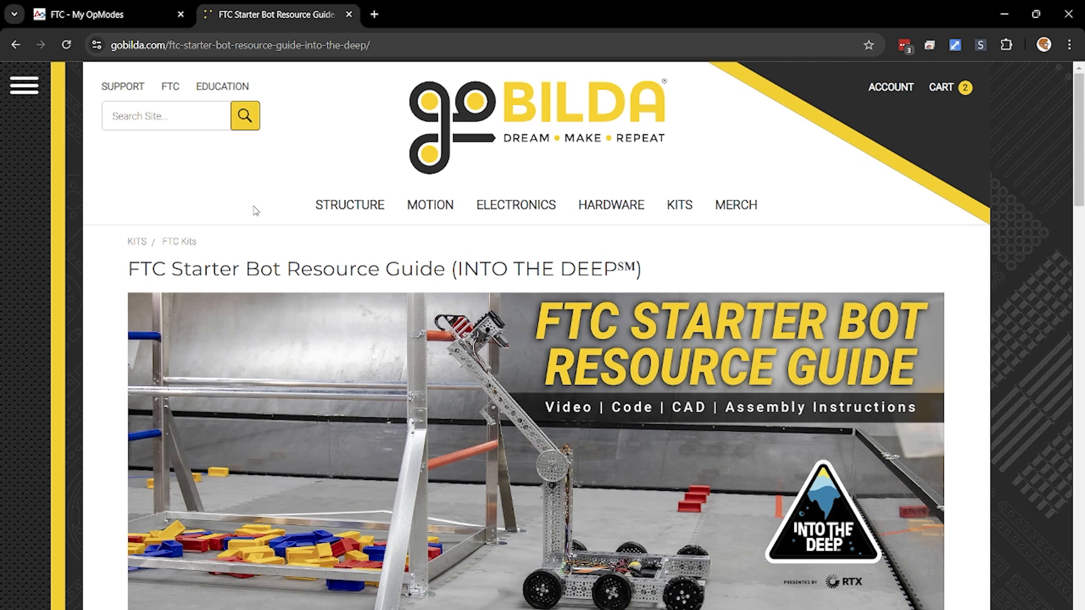
Open the FTC Blocks example code repository from the downloads of the FTC Starter Bot Resource Guide.
scroll(549, 221, "down", 8)
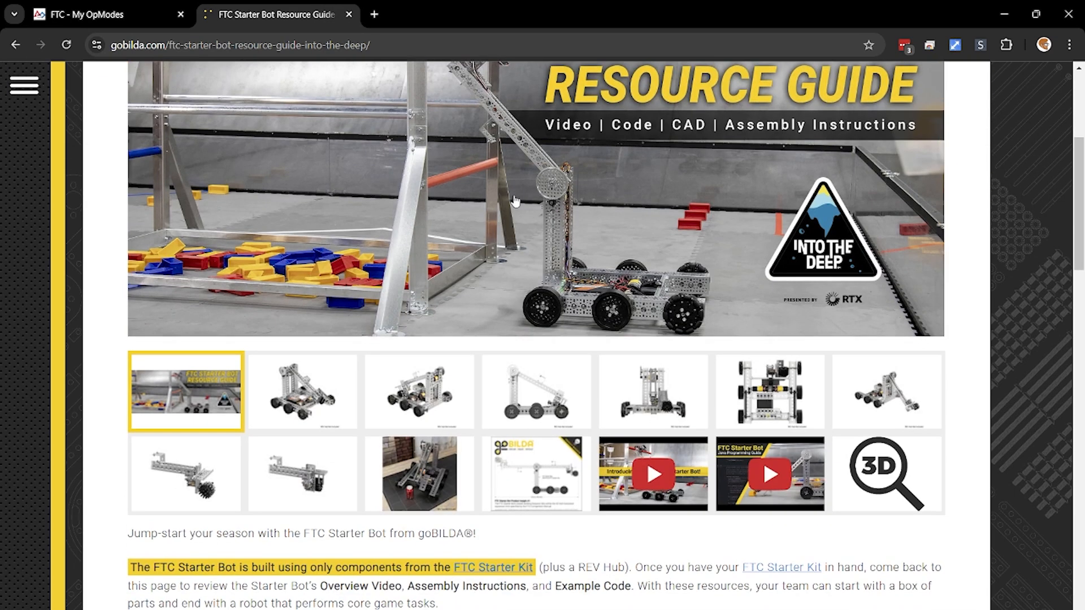
scroll(252, 387, "down", 1)
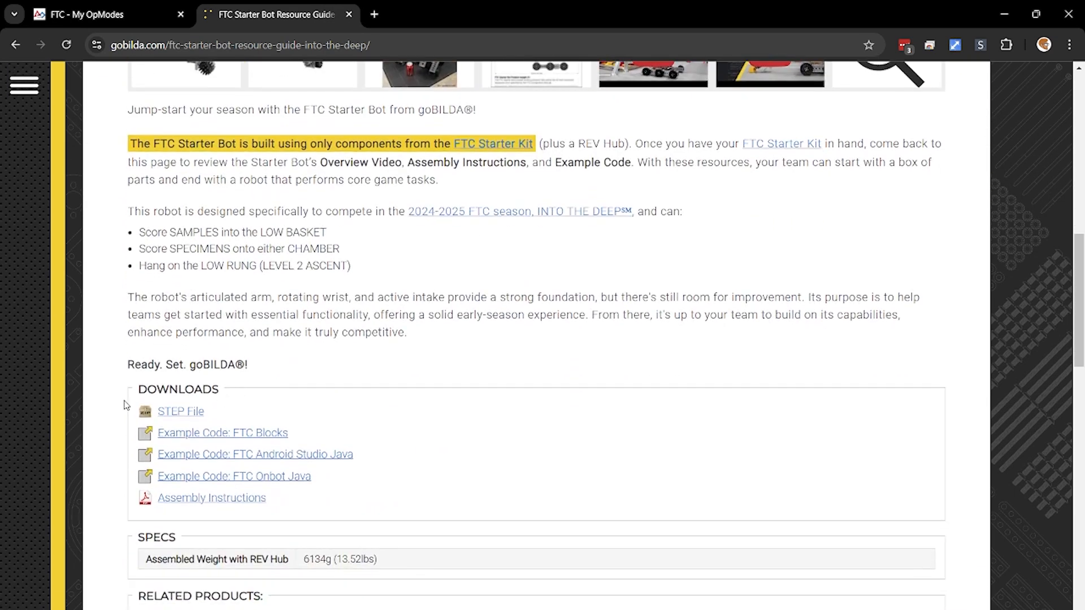
scroll(230, 388, "down", 1)
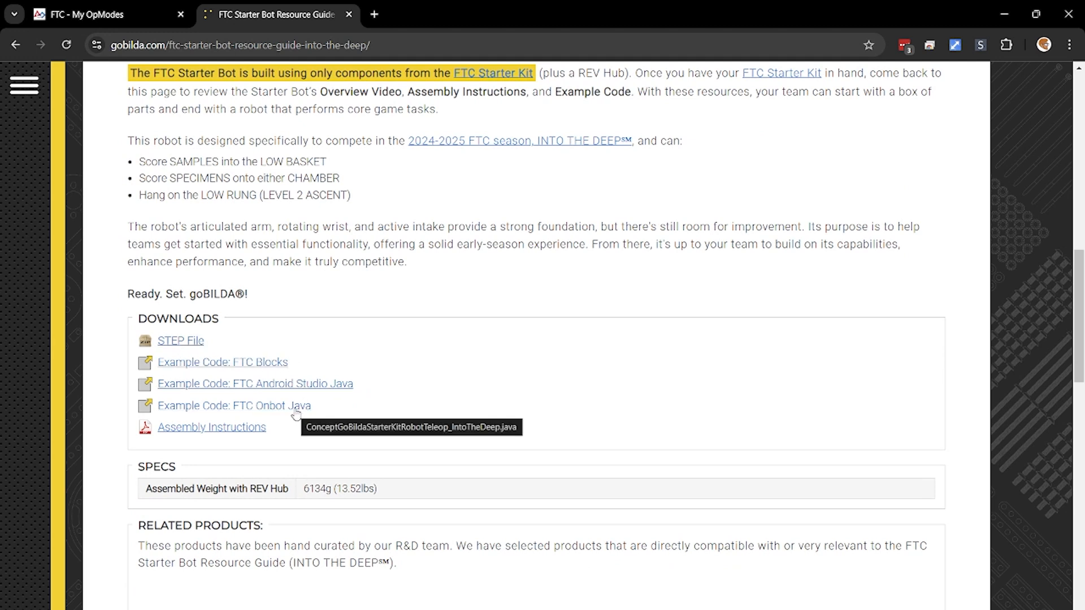
left_click(256, 362)
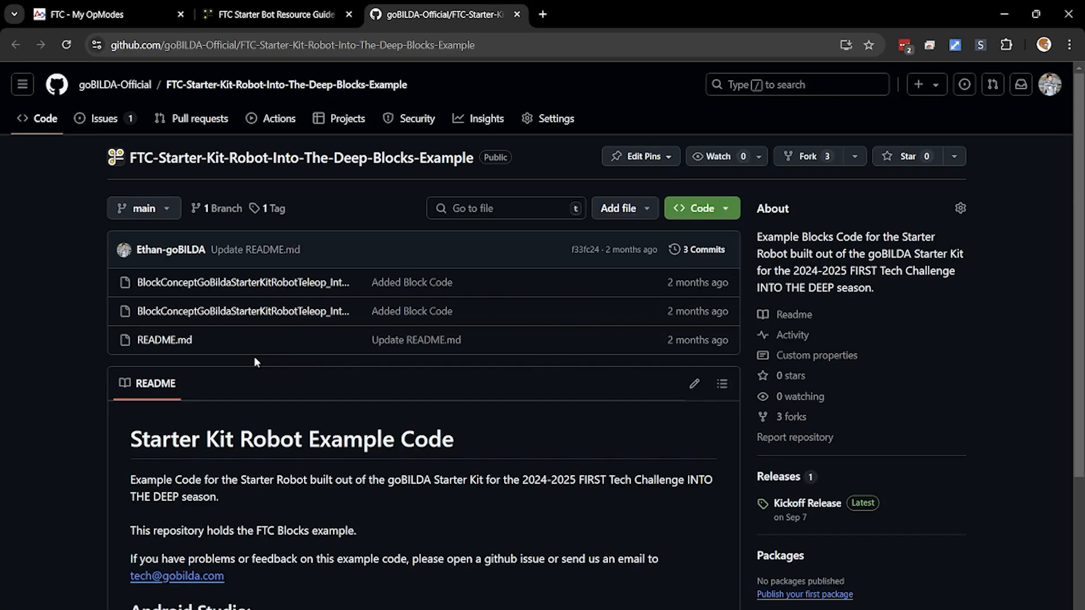
Open the repository's teleop .blk file, and examine the PNG image of the block code that accompanies it.
scroll(308, 310, "down", 3)
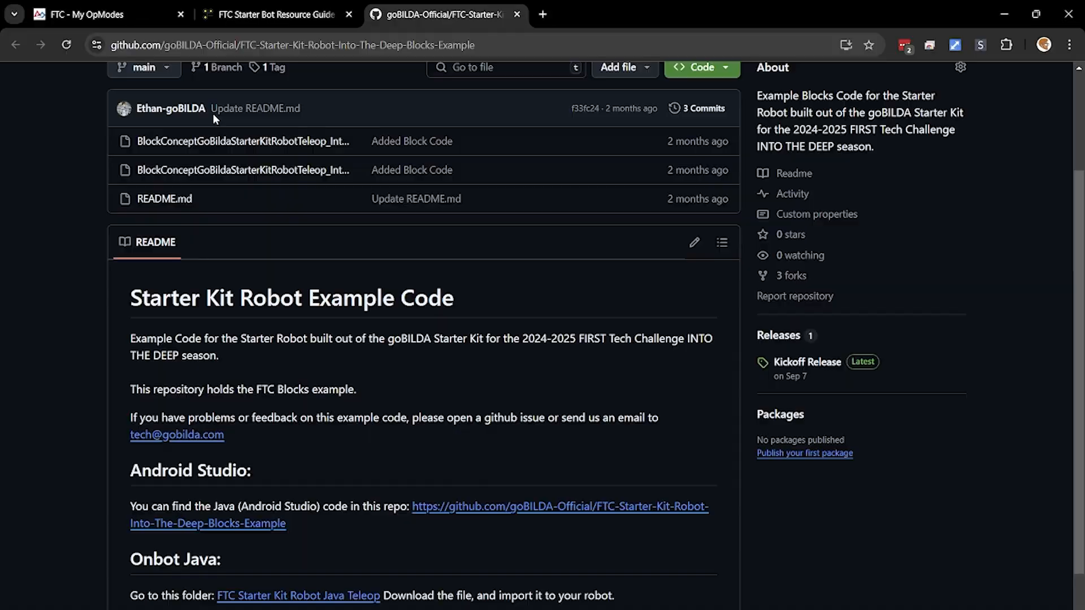
left_click(244, 141)
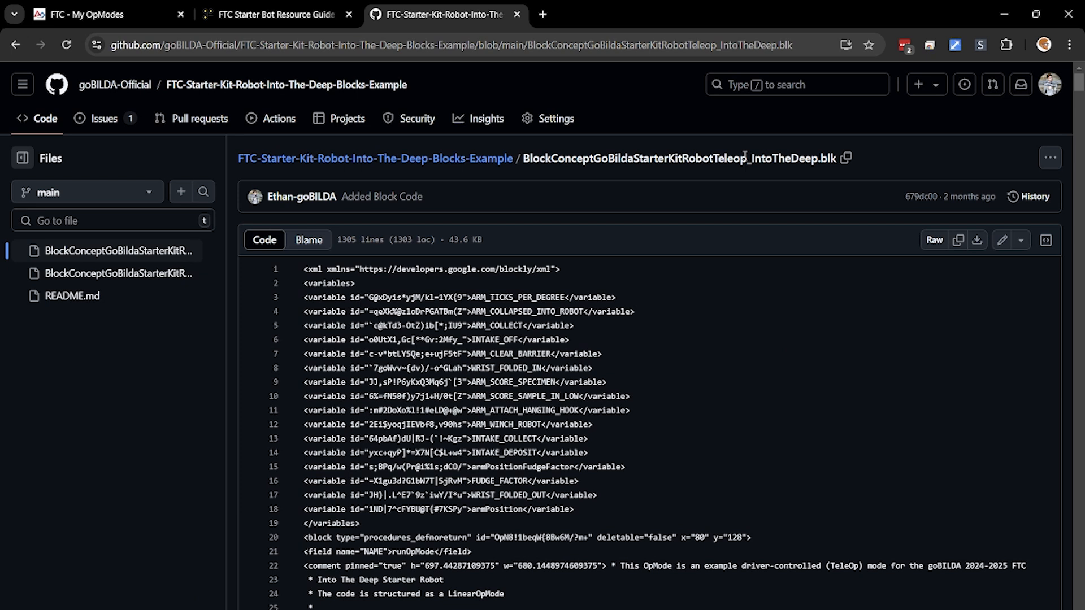
left_click(60, 273)
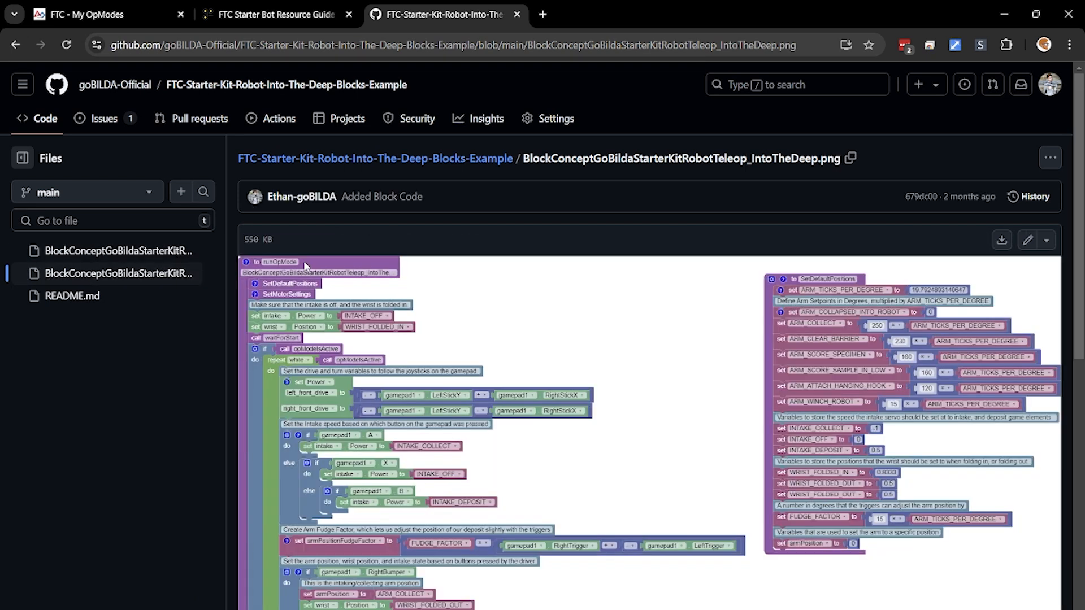
scroll(444, 380, "down", 1)
scroll(443, 380, "down", 1)
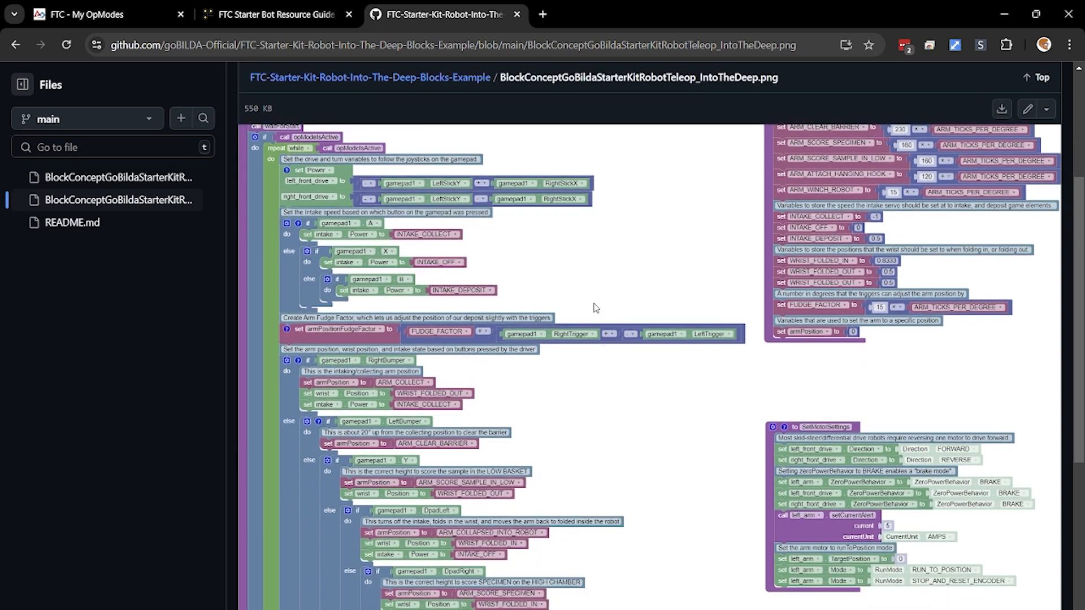
scroll(593, 308, "down", 5)
scroll(581, 311, "up", 4)
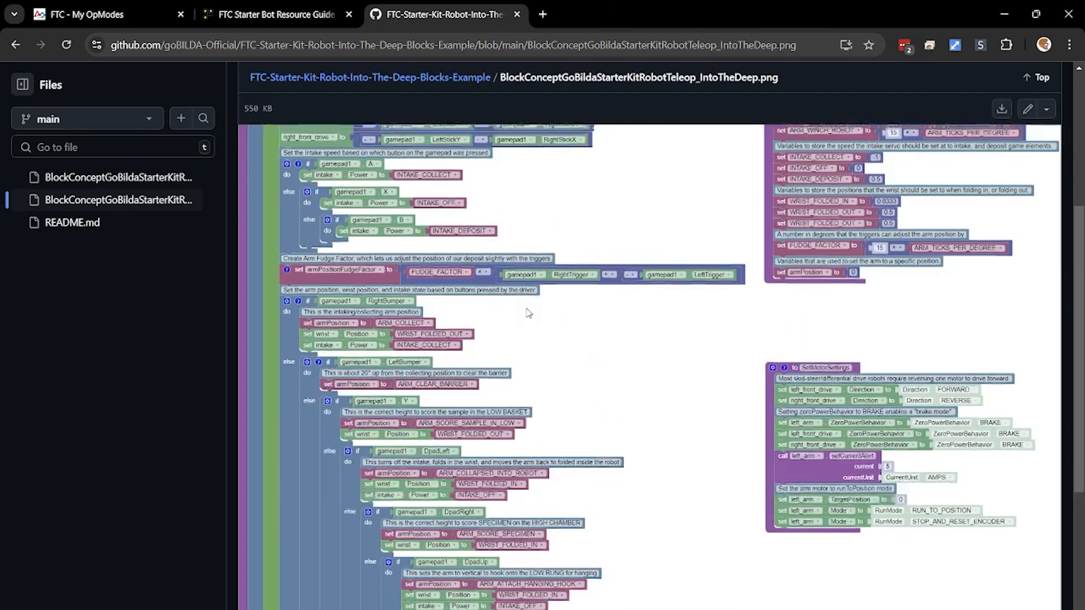
scroll(529, 313, "up", 4)
Download the raw file BlockConceptGoBildaStarterKitRobotTeleop_IntoTheDeep.blk from the repository.
left_click(171, 253)
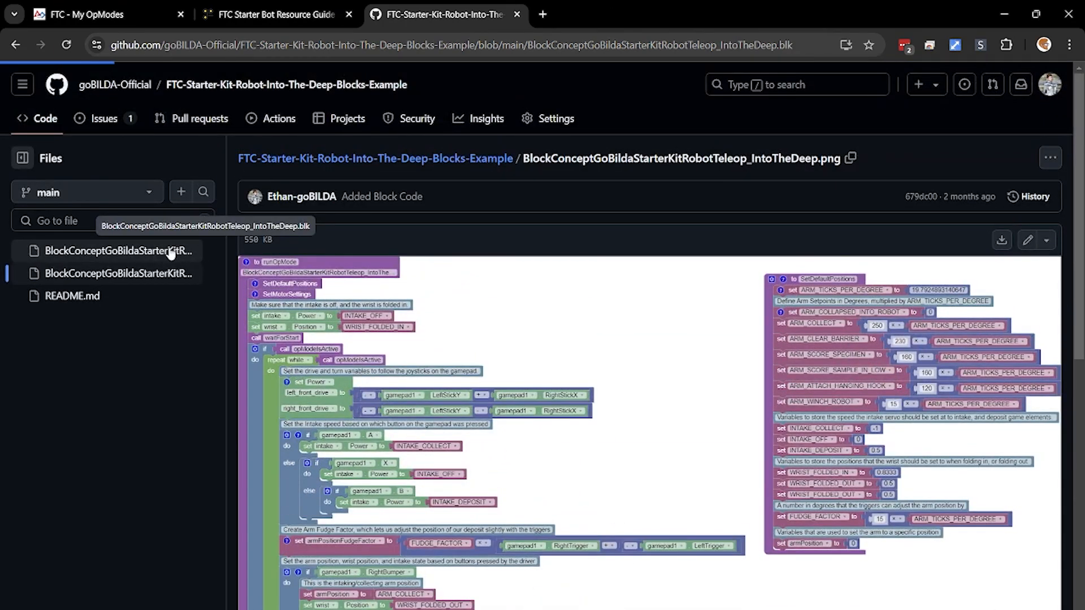
scroll(515, 391, "down", 6)
scroll(668, 367, "up", 6)
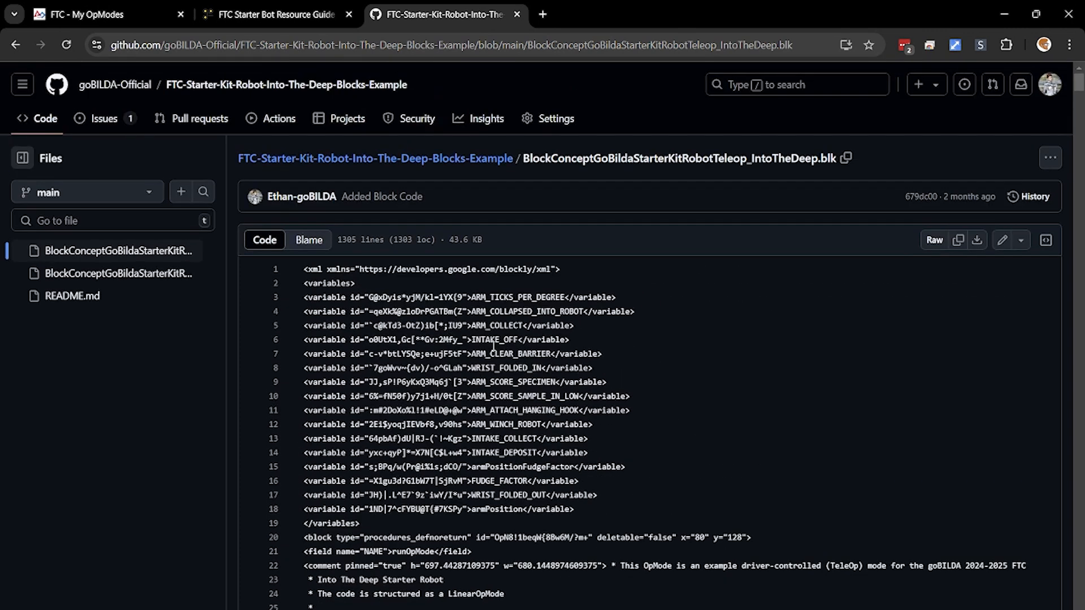
left_click(1053, 161)
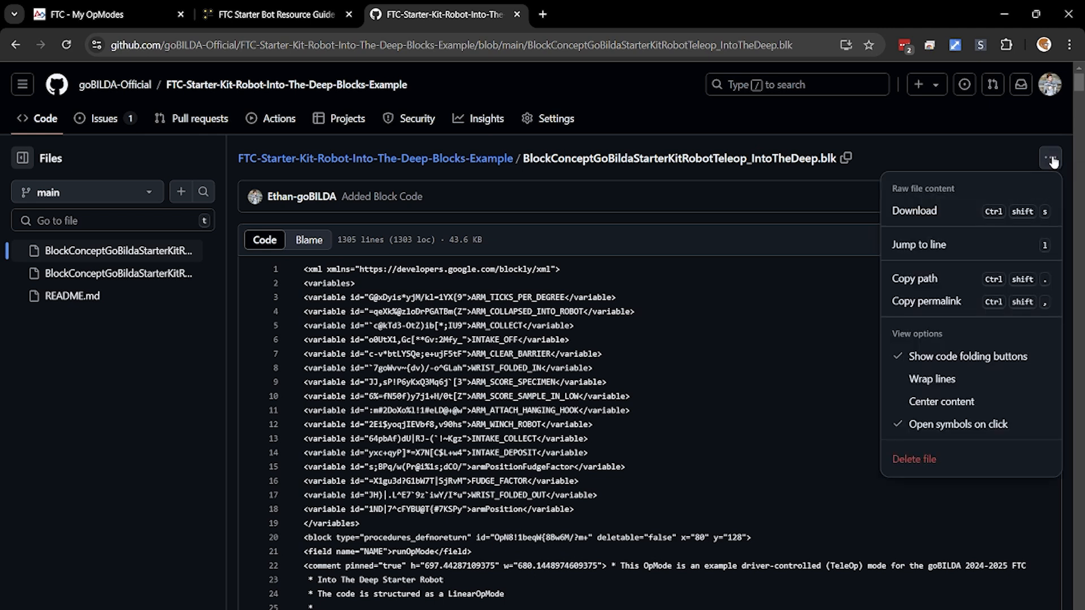
left_click(972, 217)
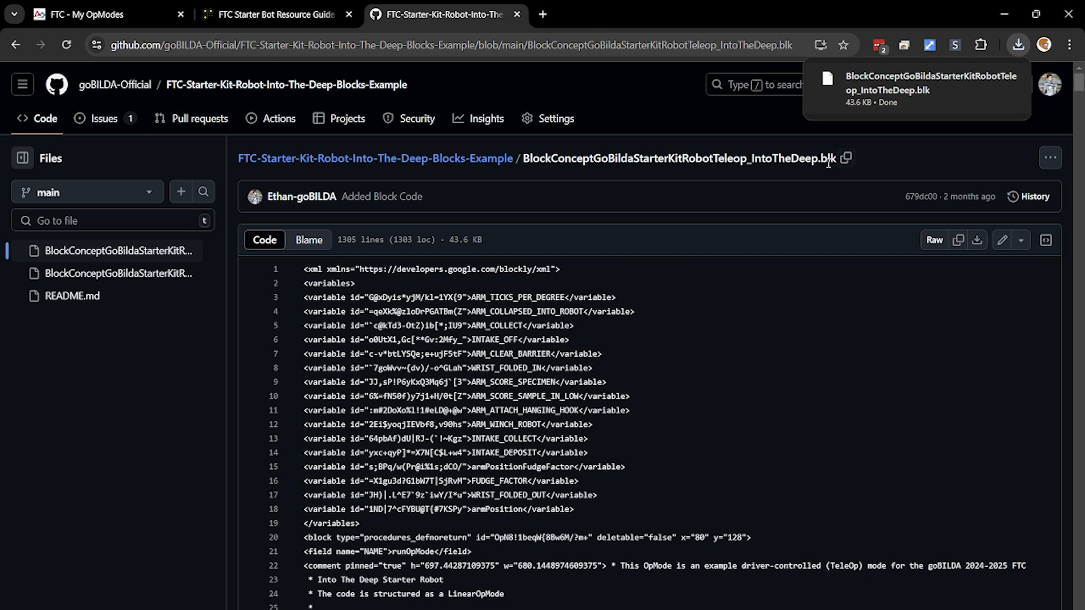
Upload BlockConceptGoBildaStarterKitRobotTeleop_IntoTheDeep.blk from Downloads as a Blocks OpMode in the robot controller console.
left_click(71, 7)
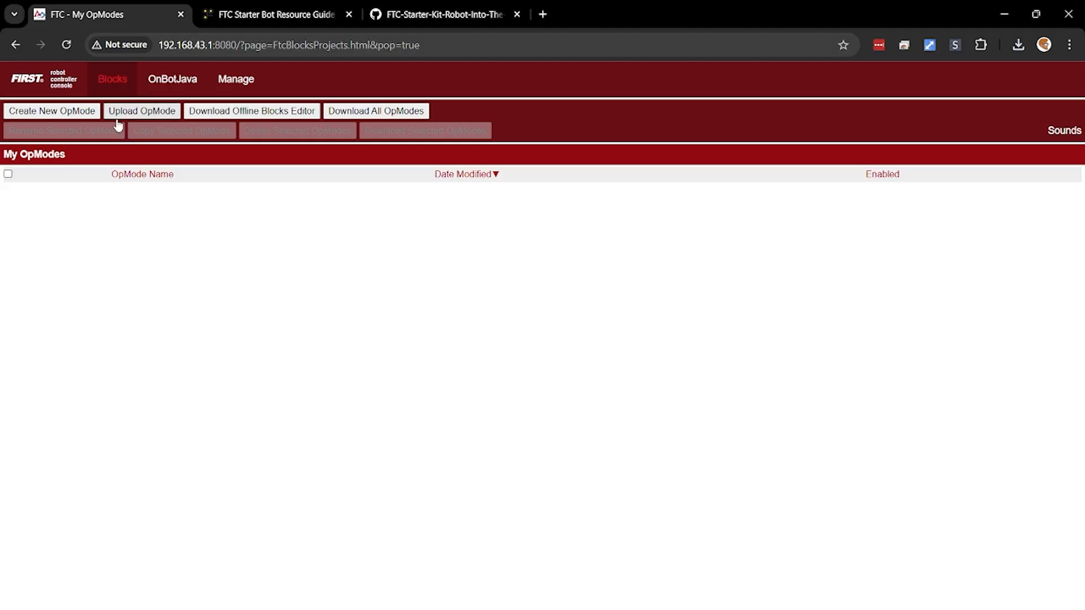
left_click(119, 116)
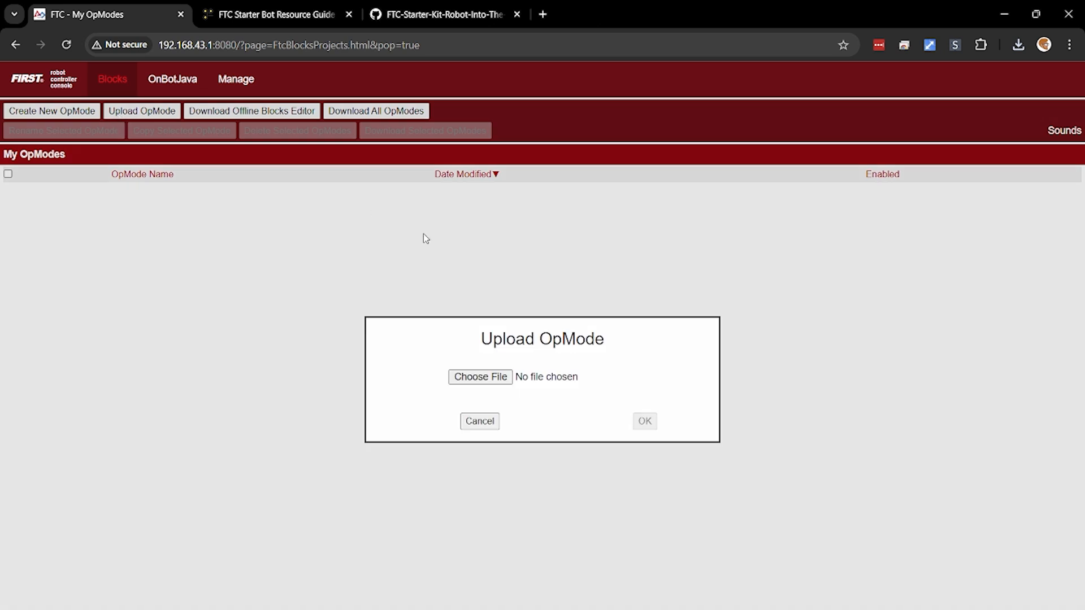
left_click(477, 375)
scroll(85, 153, "up", 3)
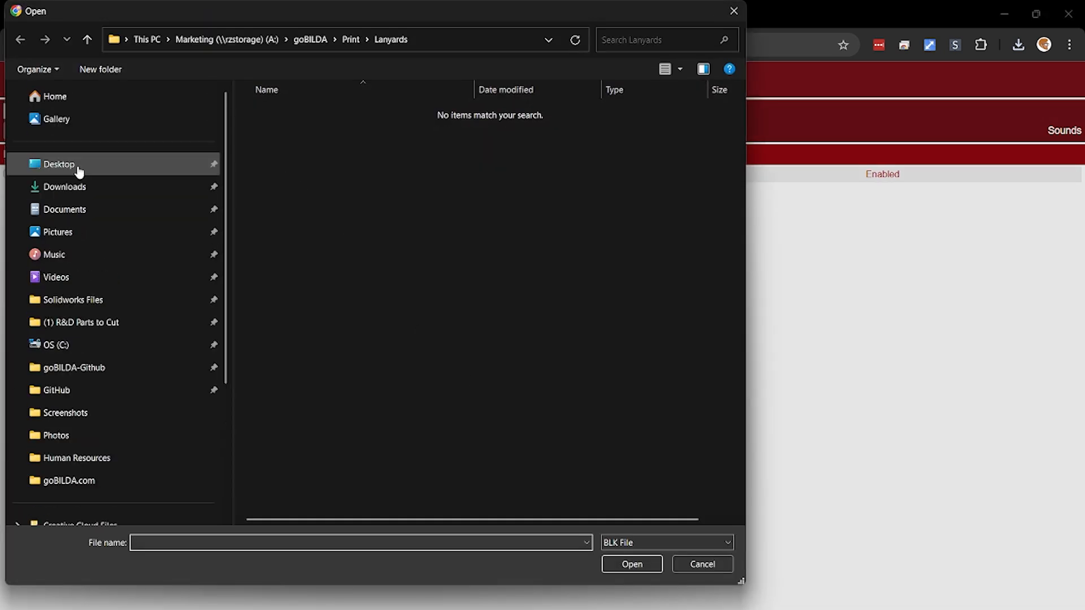
left_click(73, 187)
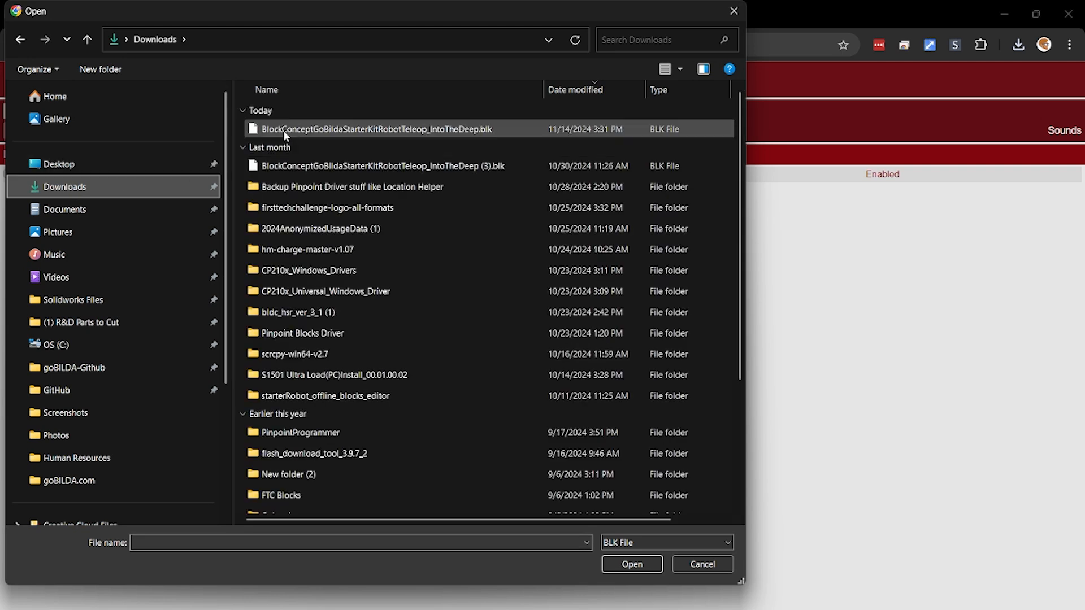
left_click(286, 130)
left_click(631, 564)
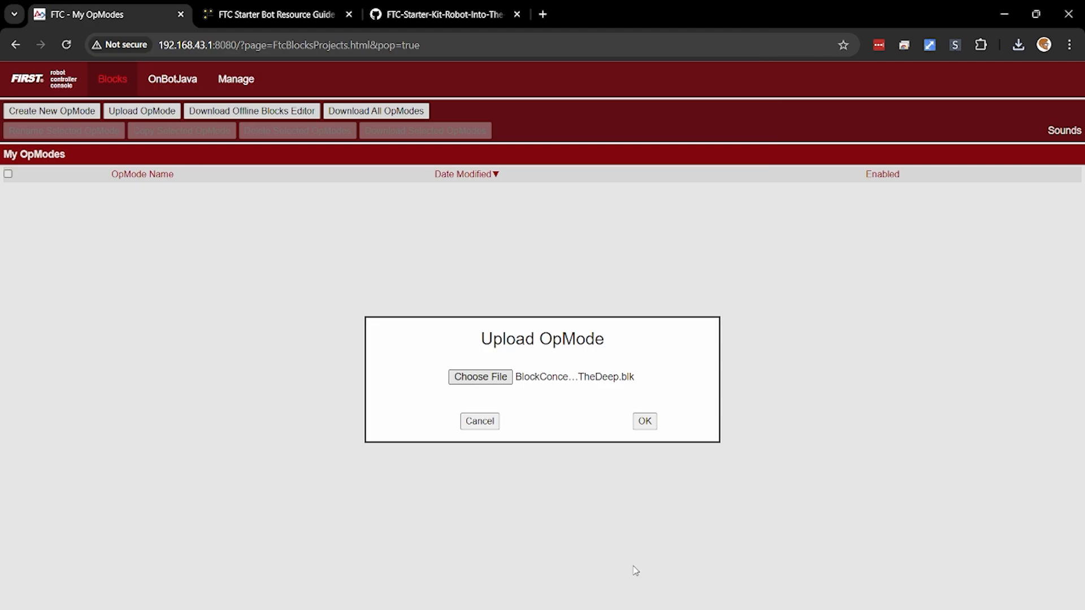
left_click(644, 420)
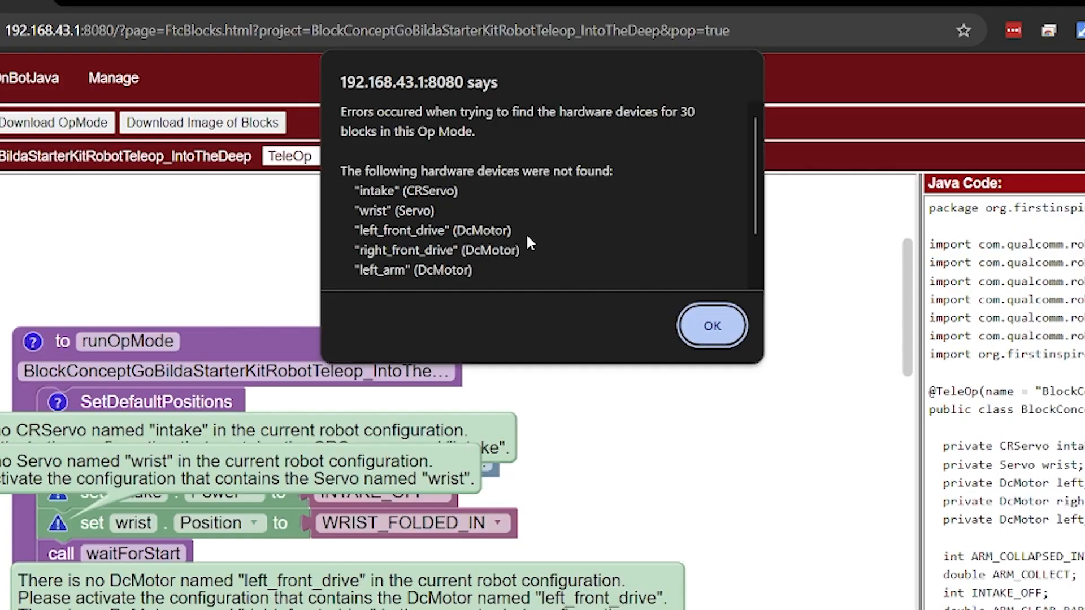
Read through the names and types of the missing hardware devices reported for the uploaded OpMode.
scroll(514, 220, "down", 2)
scroll(452, 209, "up", 2)
scroll(462, 254, "down", 1)
scroll(462, 254, "up", 1)
scroll(515, 265, "down", 2)
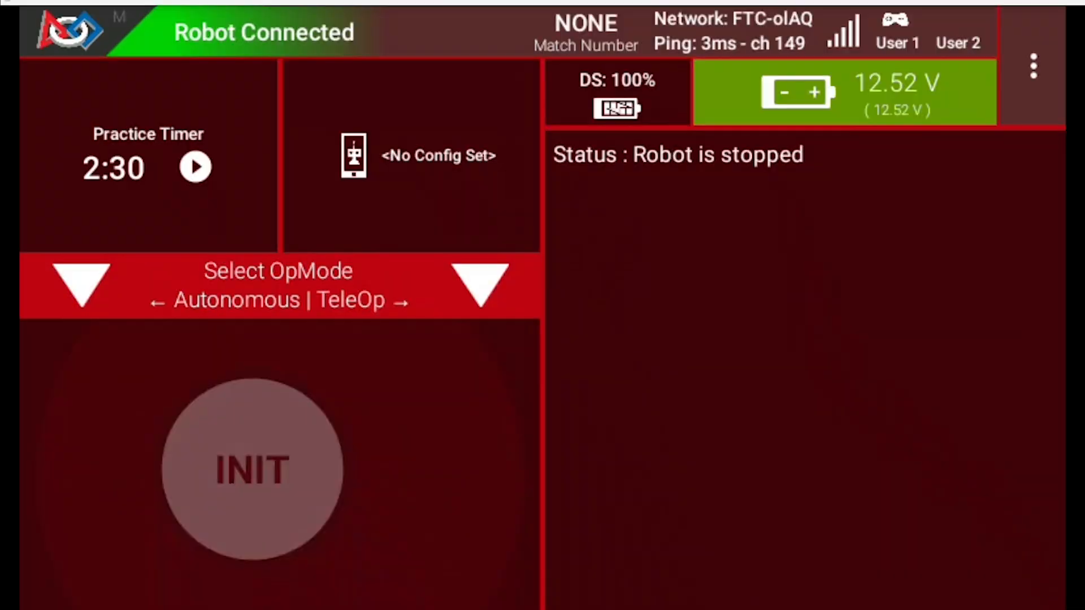
Switch to the Driver Station and start a new robot configuration.
left_click(1033, 66)
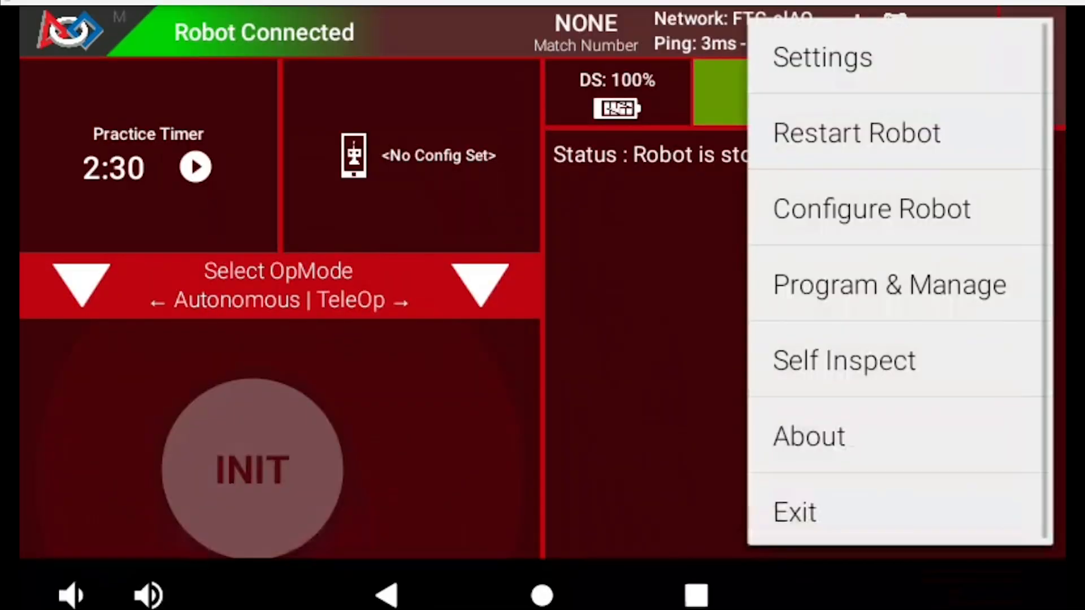
left_click(871, 209)
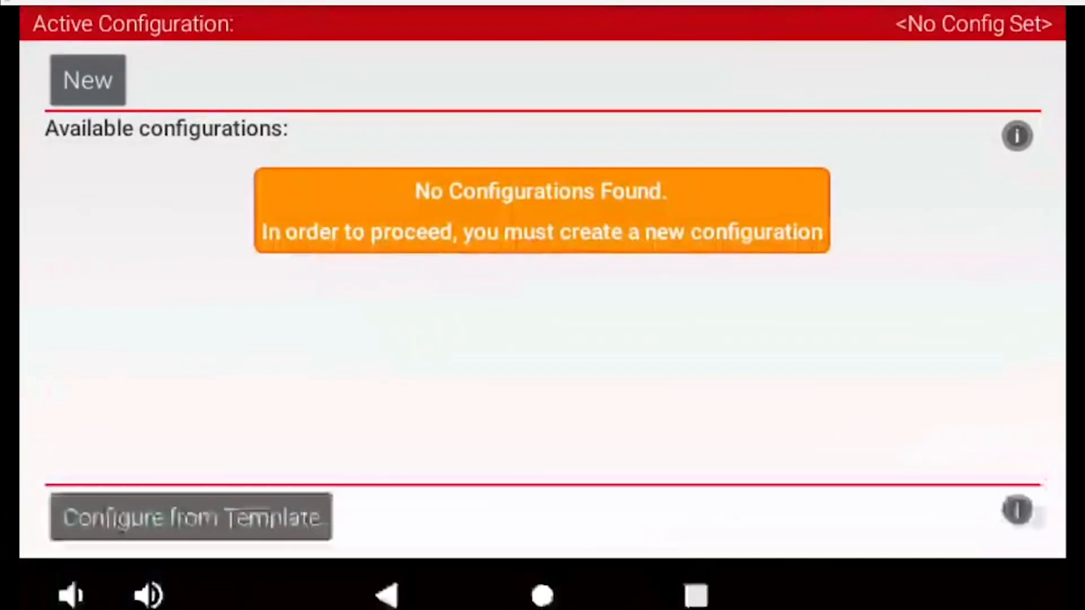
left_click(88, 79)
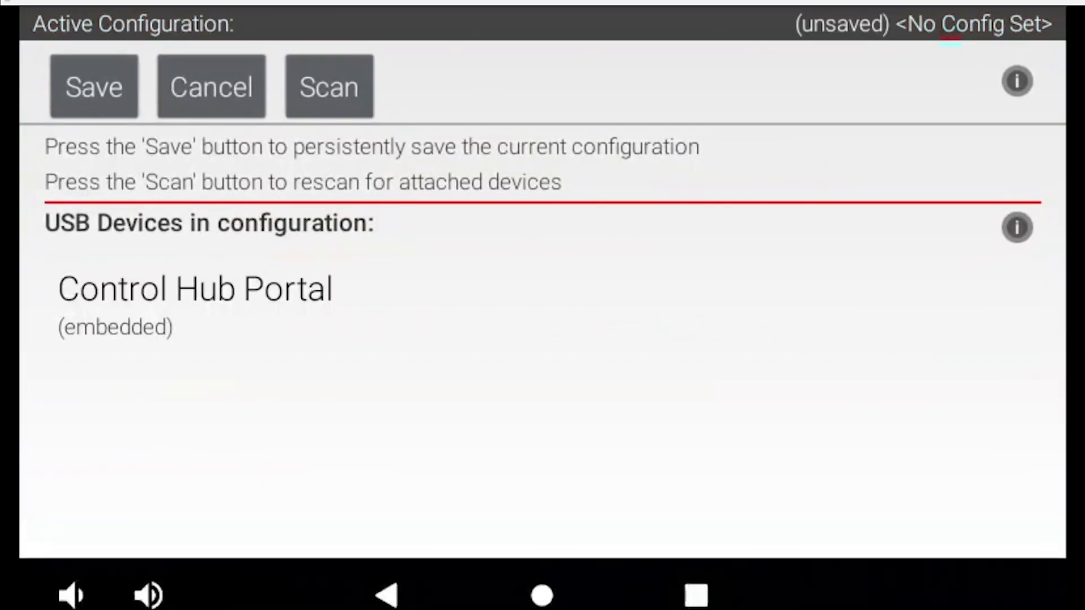
Open the motor port settings of the Control Hub inside the Control Hub Portal.
left_click(195, 289)
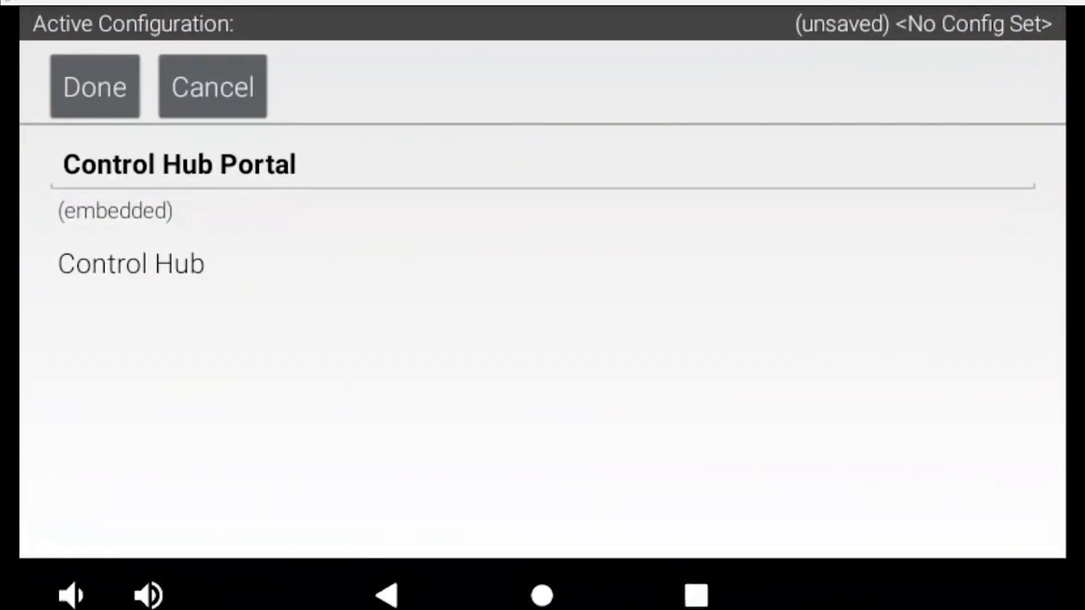
left_click(131, 264)
scroll(542, 373, "down", 3)
scroll(542, 367, "up", 3)
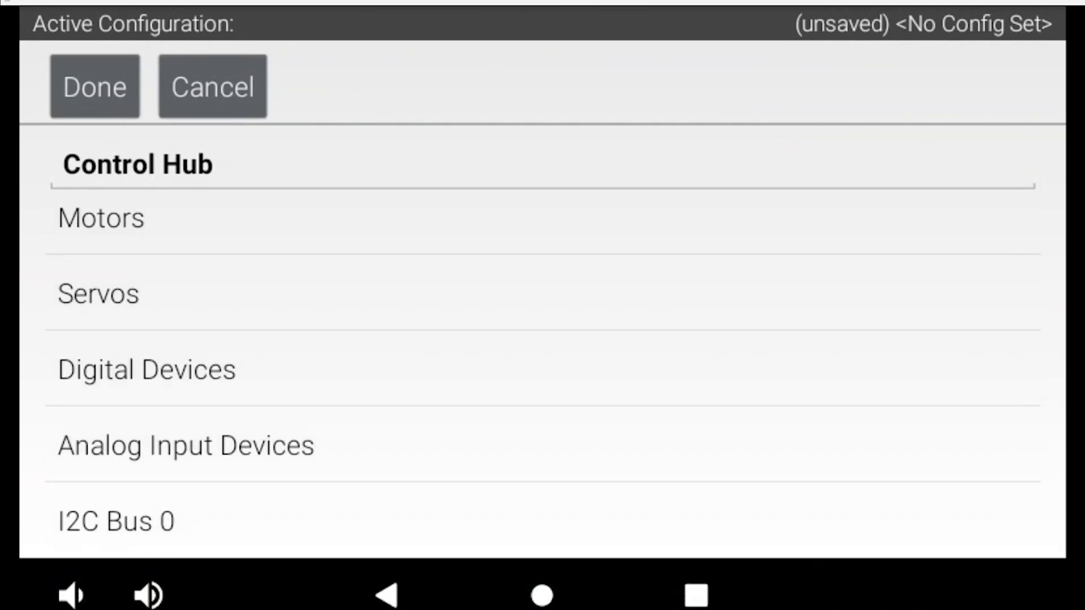
left_click(101, 218)
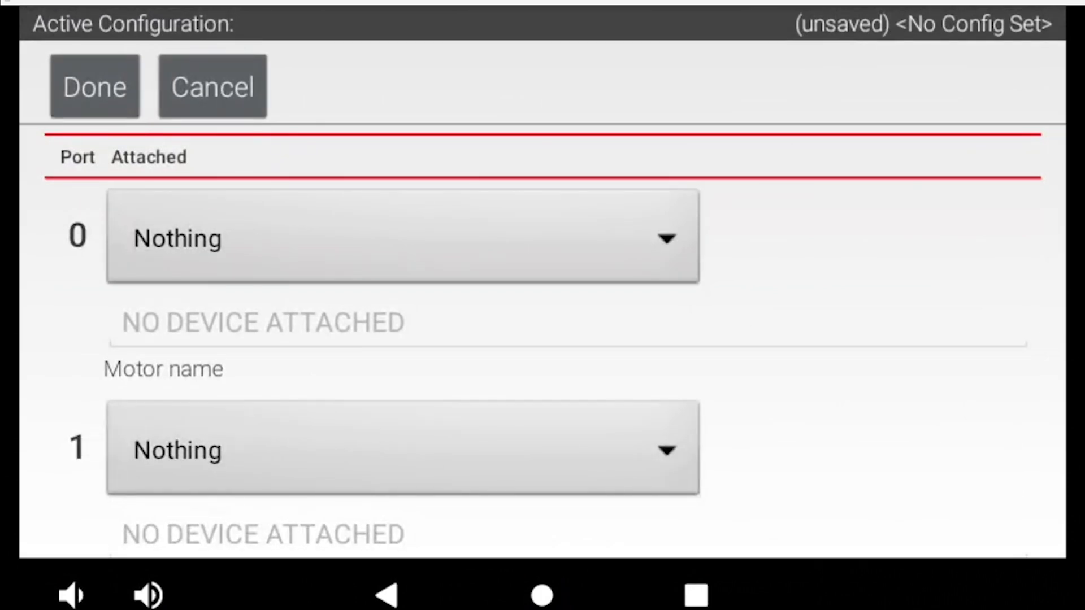
Assign a GoBILDA 5202/3/4 series motor to port 0 and name it left_front_drive.
left_click(403, 237)
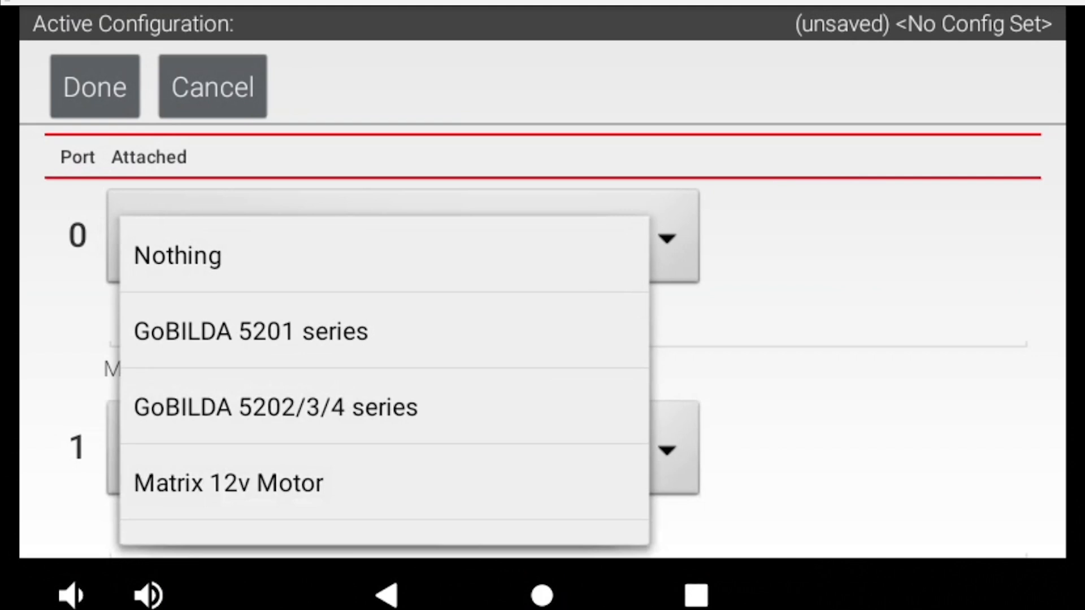
left_click(276, 406)
left_click(568, 324)
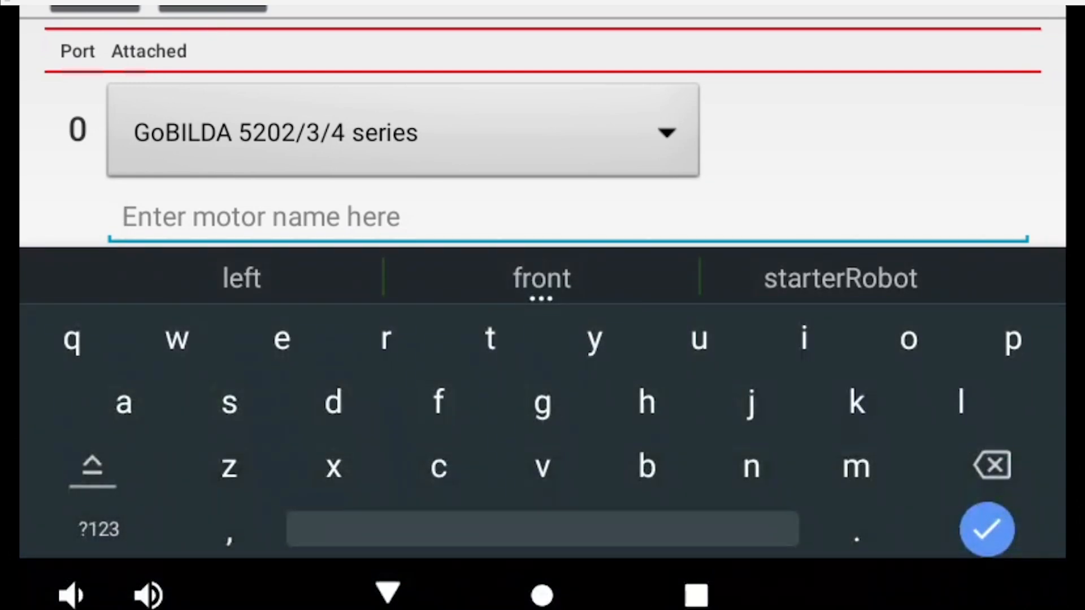
type("left")
left_click(99, 529)
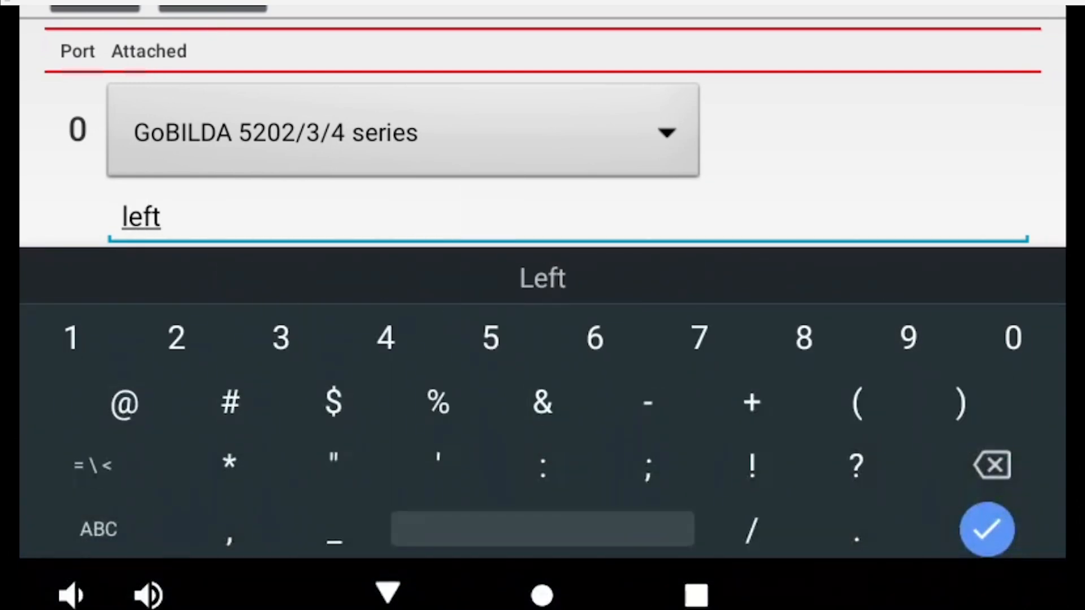
type("_front")
left_click(99, 528)
type("_")
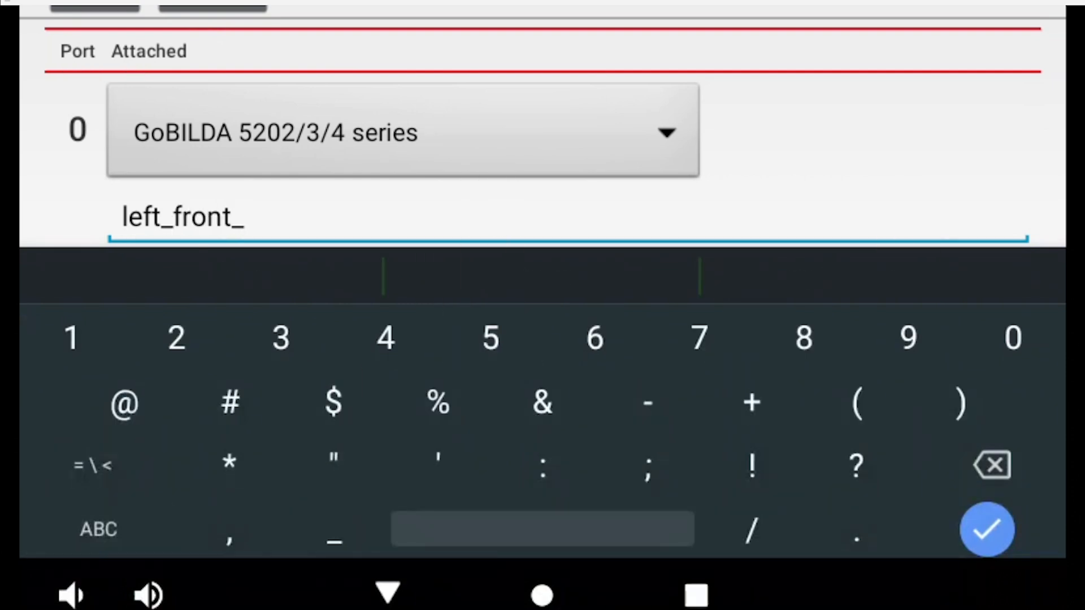
type("driv")
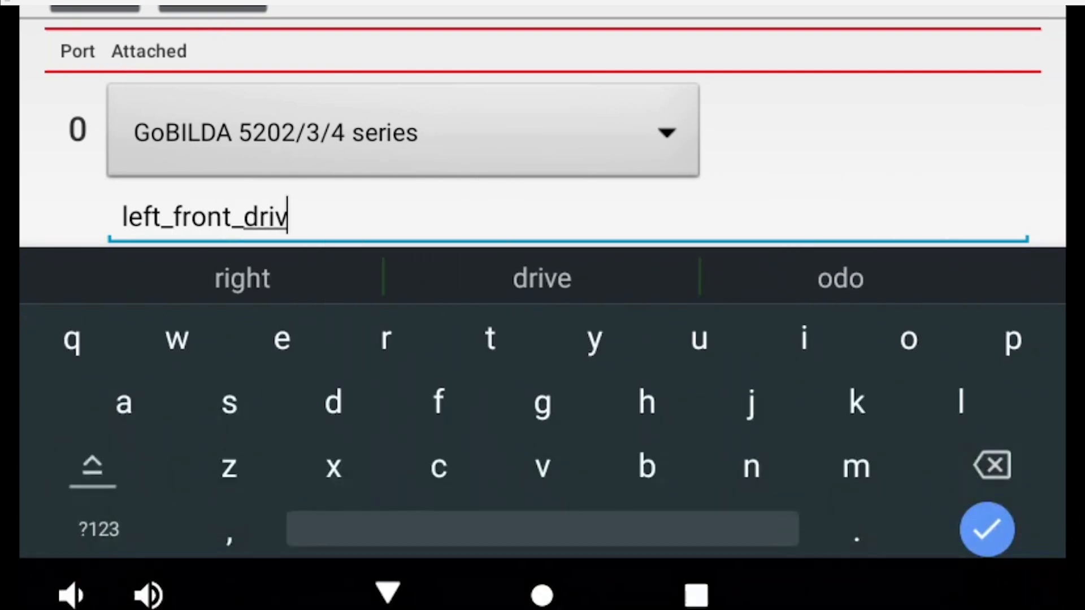
type("e")
key("Return")
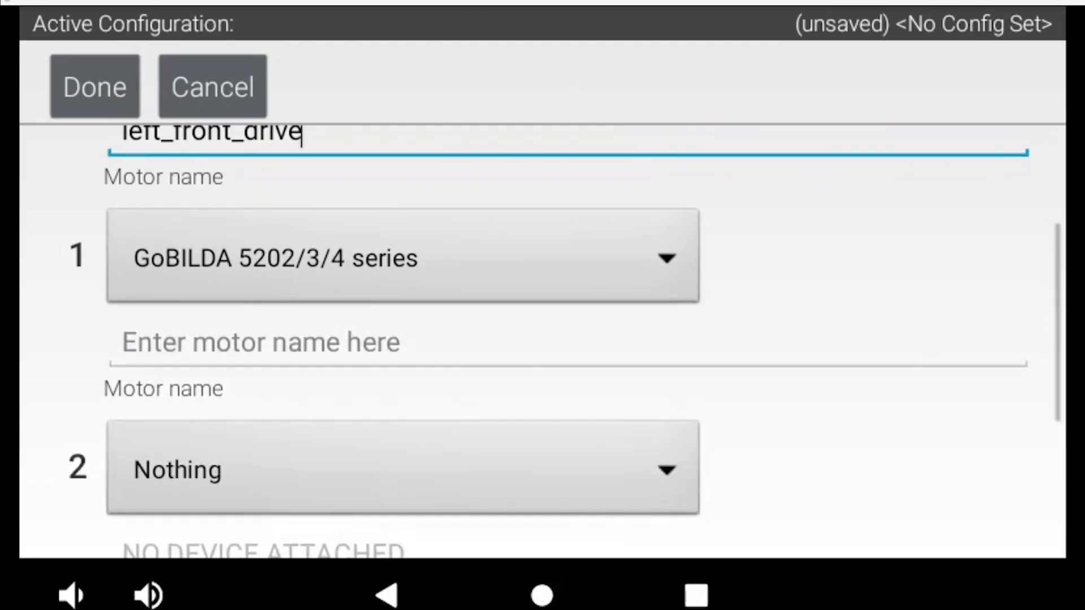
Assign a GoBILDA 5202/3/4 series motor to port 1 and name it right_front_drive.
left_click(254, 341)
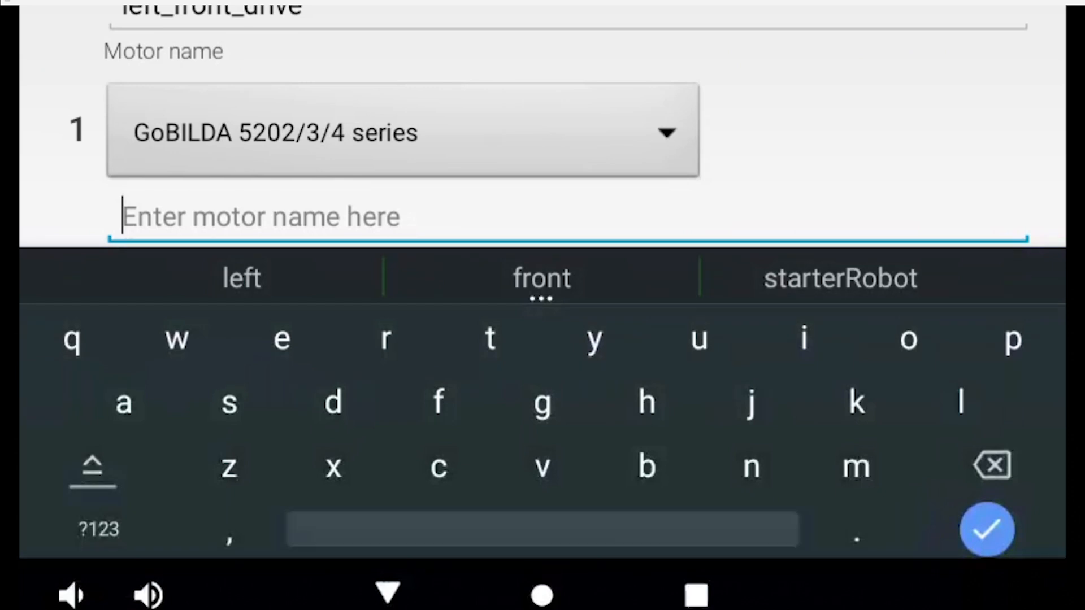
type("righ")
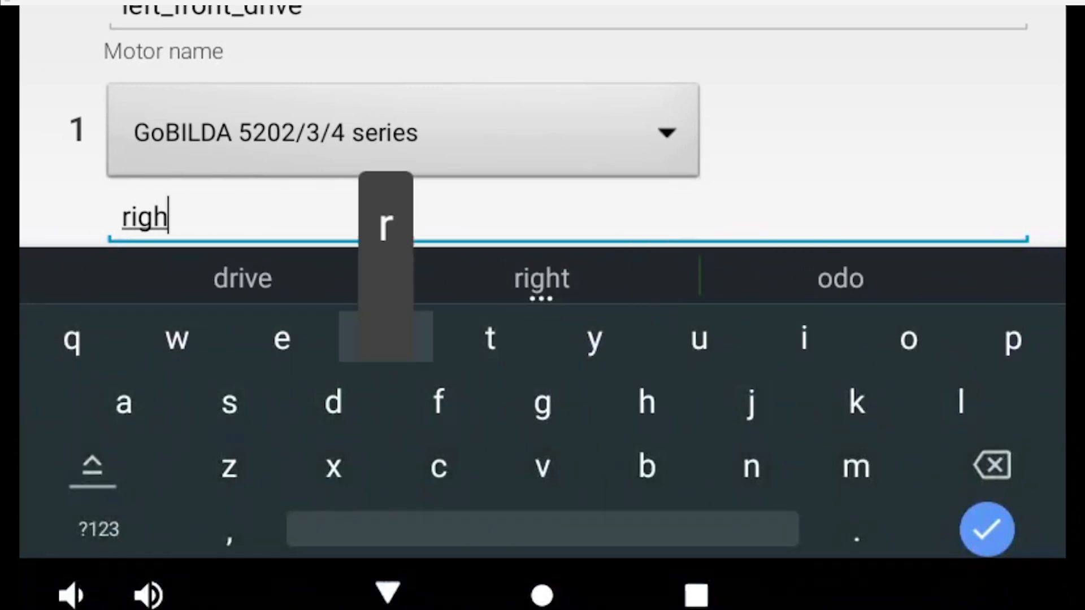
type("rt")
left_click(98, 529)
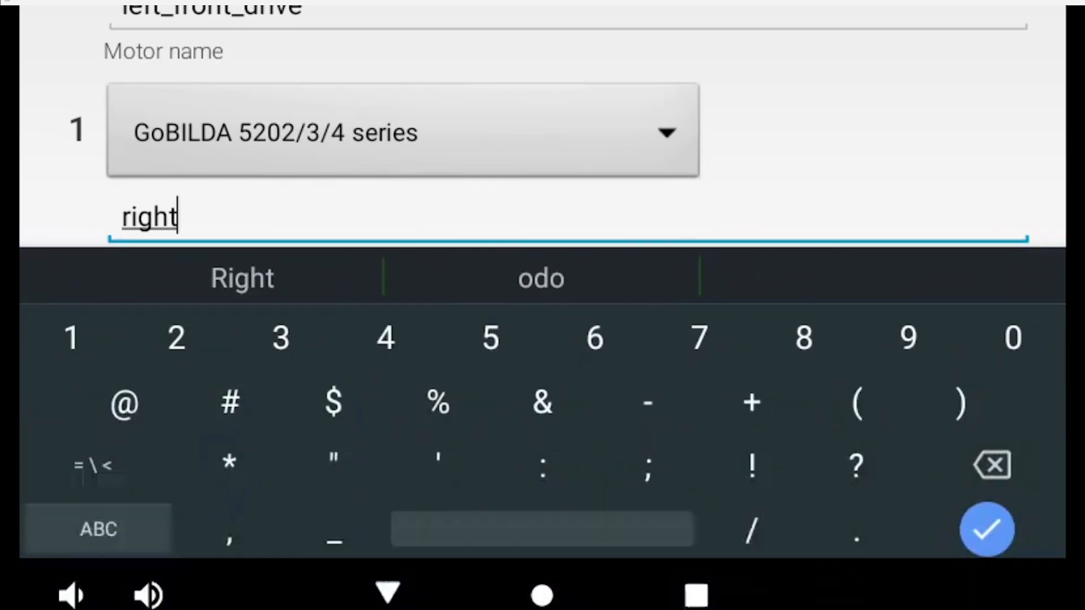
type("_fro")
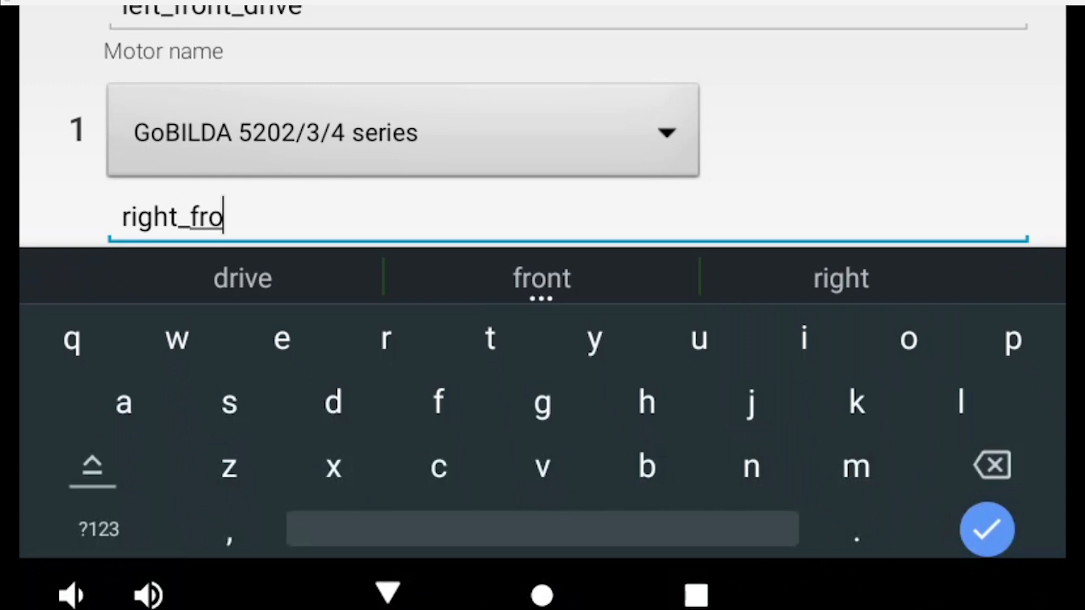
type("nt")
left_click(99, 528)
type("_")
left_click(71, 594)
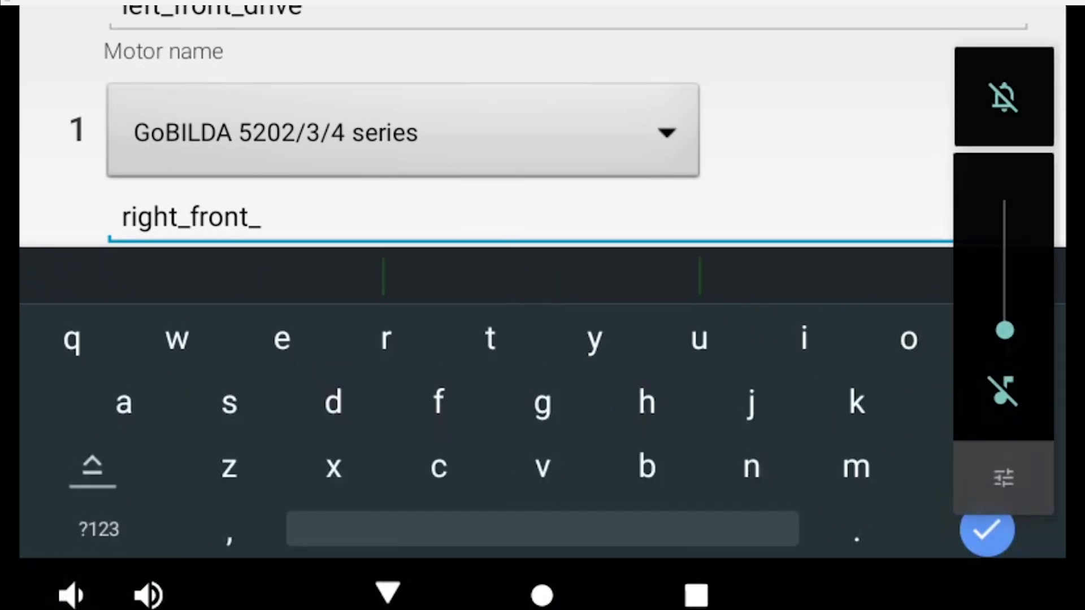
type("drive")
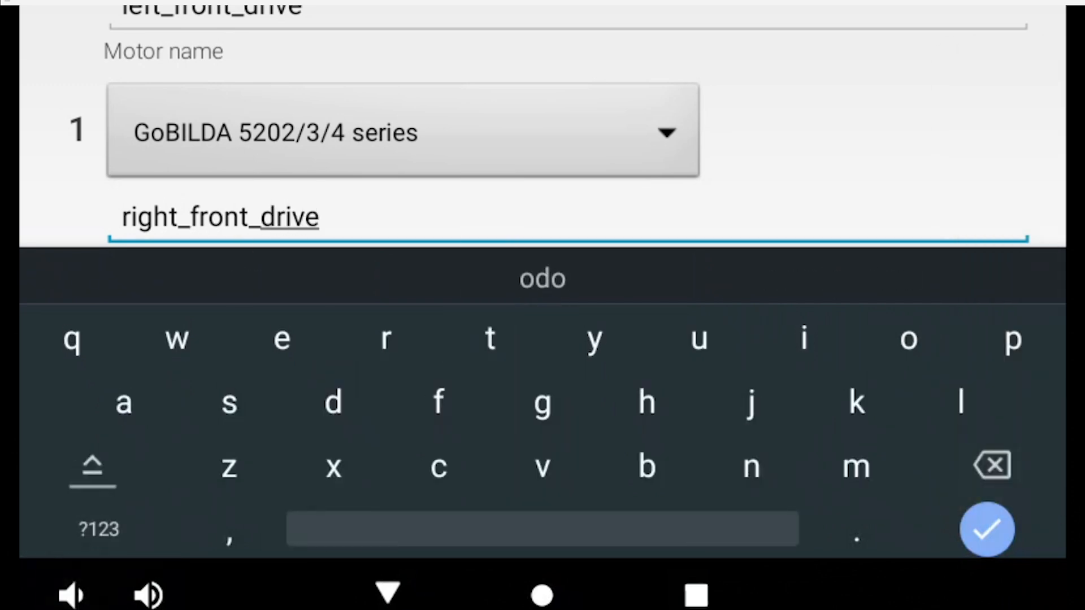
left_click(987, 530)
Assign a GoBILDA 5202/3/4 series motor named left_arm to port 2 and accept the motor port settings.
left_click(402, 468)
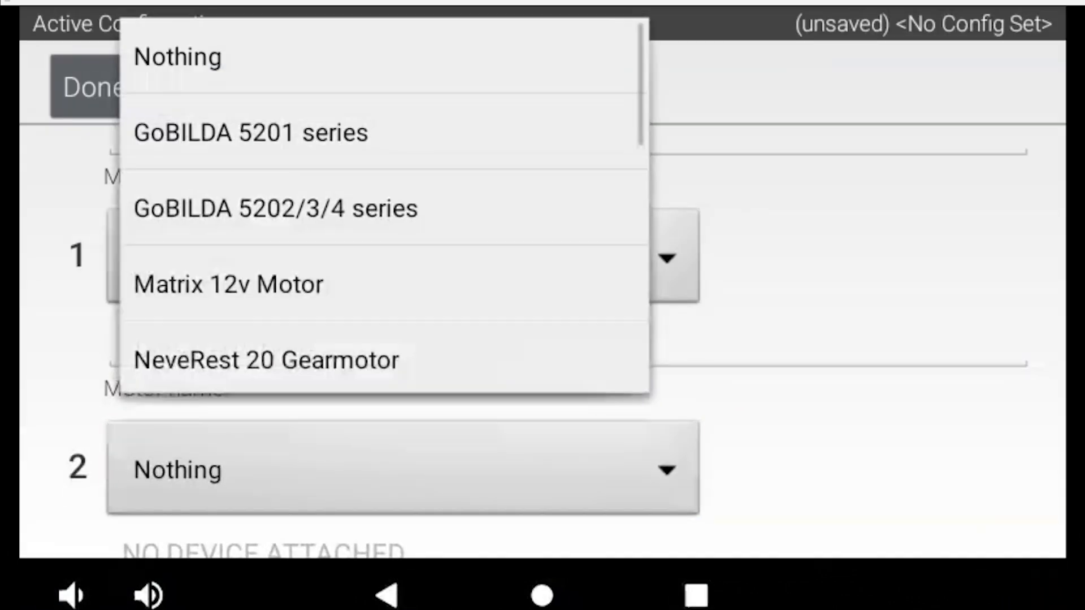
left_click(276, 208)
scroll(542, 339, "down", 4)
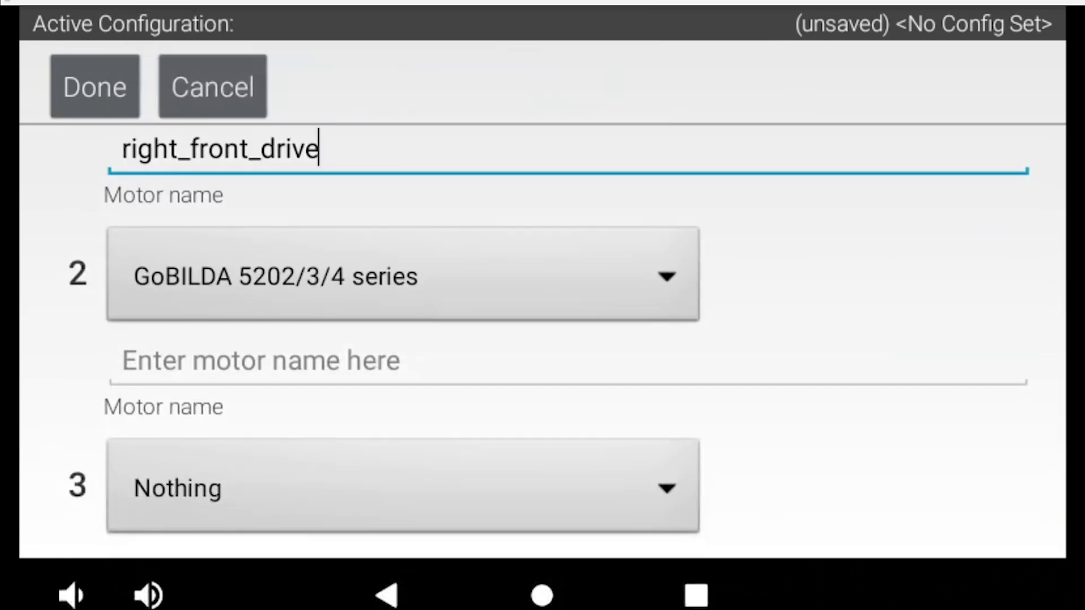
left_click(396, 362)
type("left")
left_click(98, 529)
type("_arm")
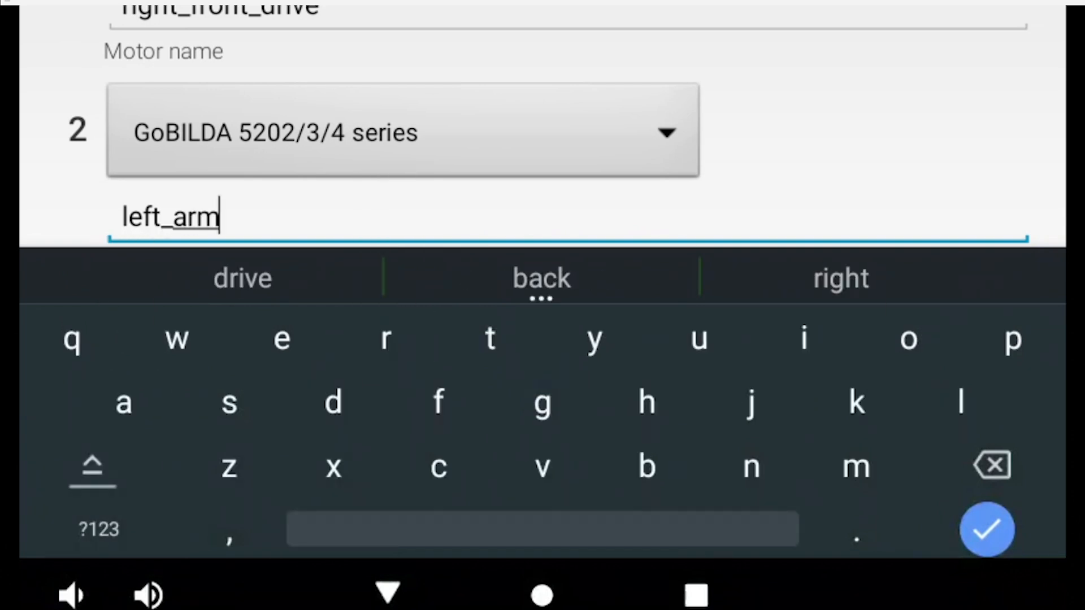
left_click(987, 530)
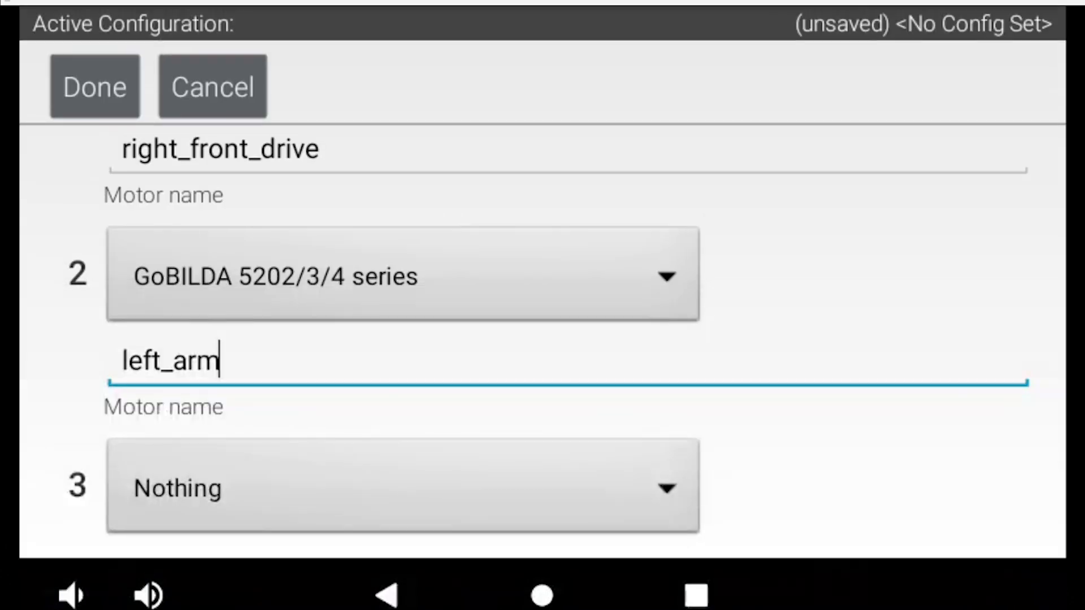
left_click(95, 86)
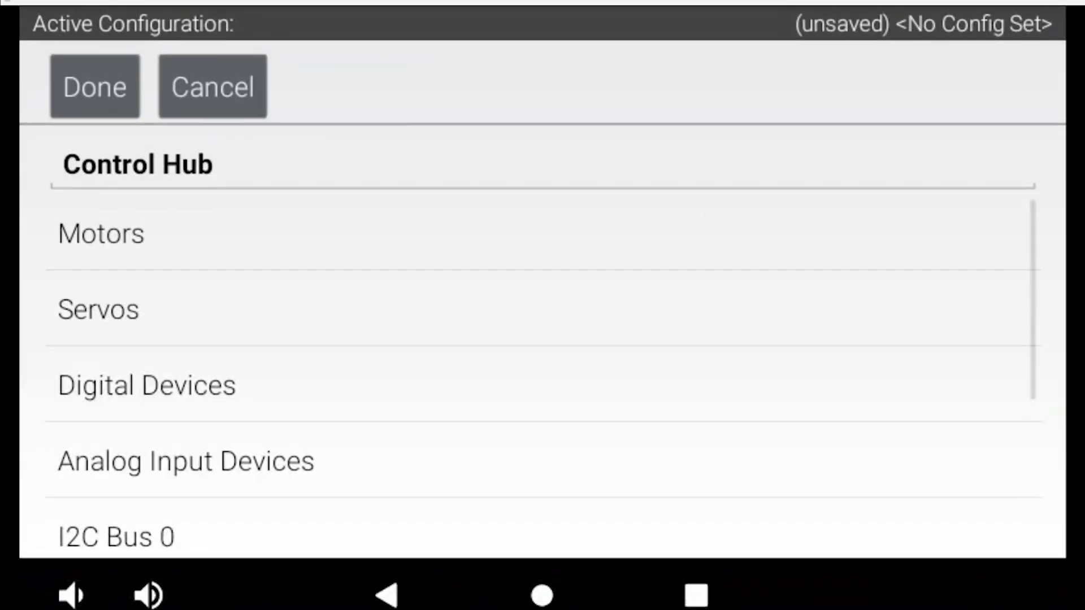